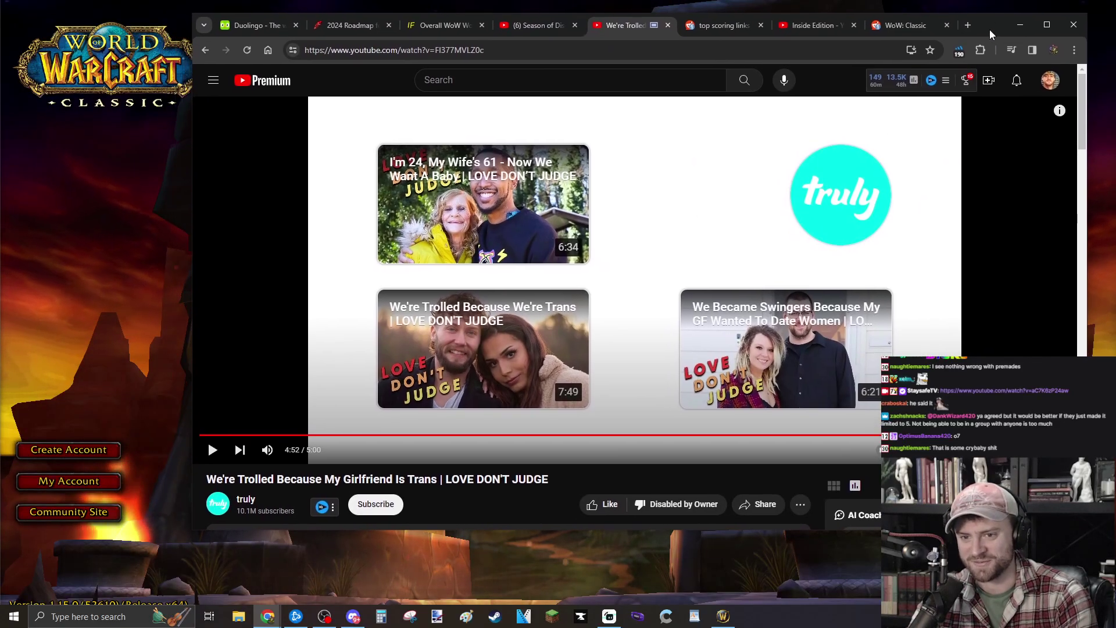
- Open the 'I'm 24, My Wife's 61' video from the current video's end screen
left_click(447, 197)
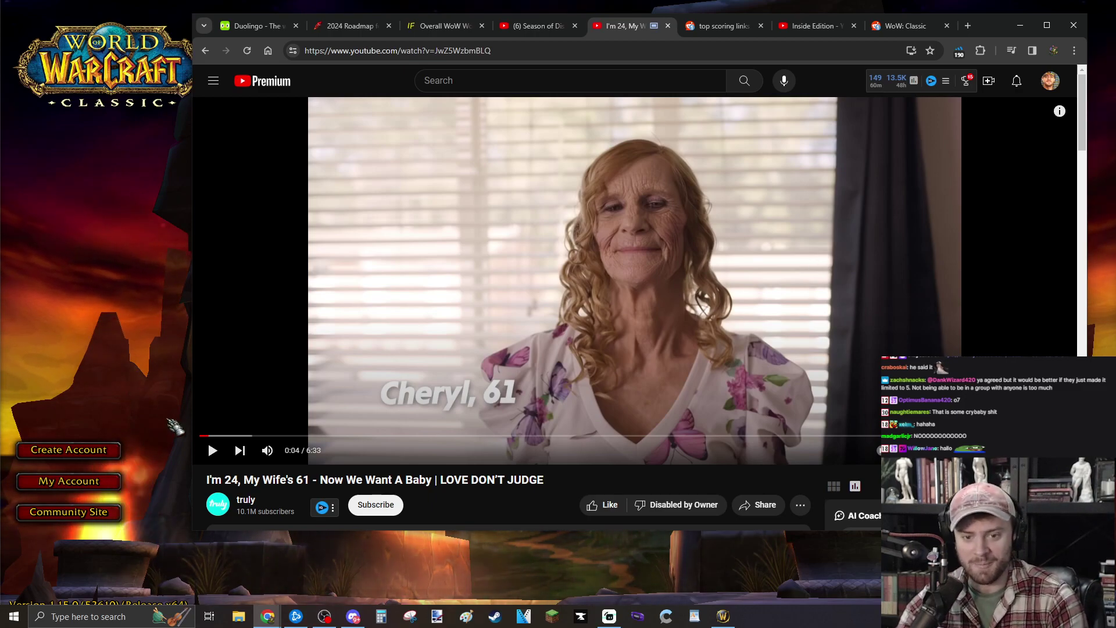
- Play to about 0:49, pausing at 0:11 and 0:32 and narrowing the browser window
left_click(757, 272)
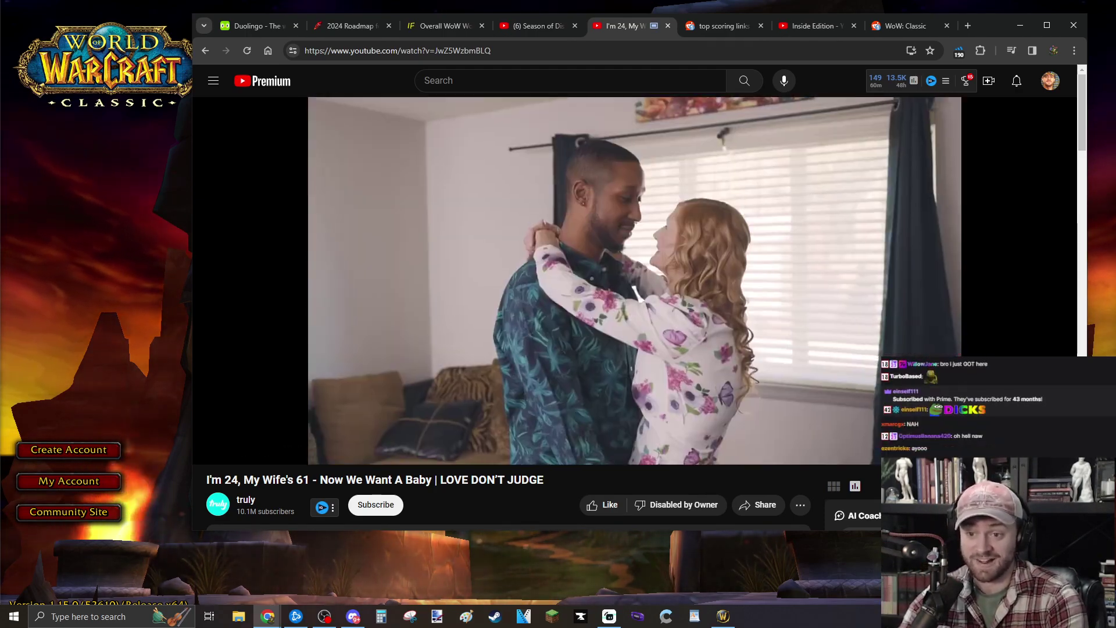
left_click(855, 122)
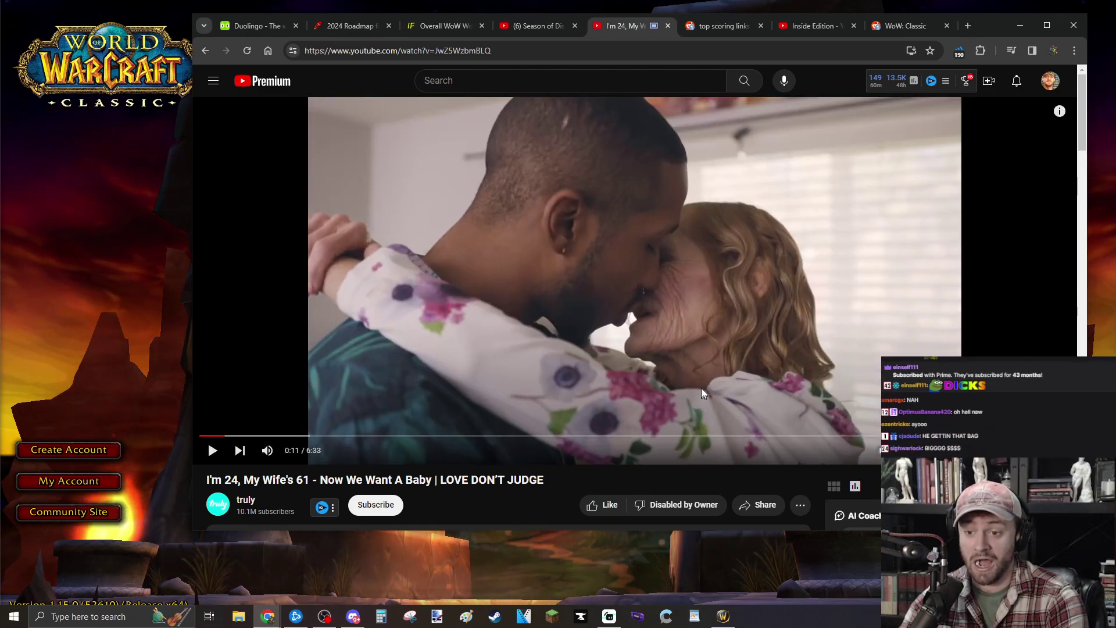
left_click(723, 314)
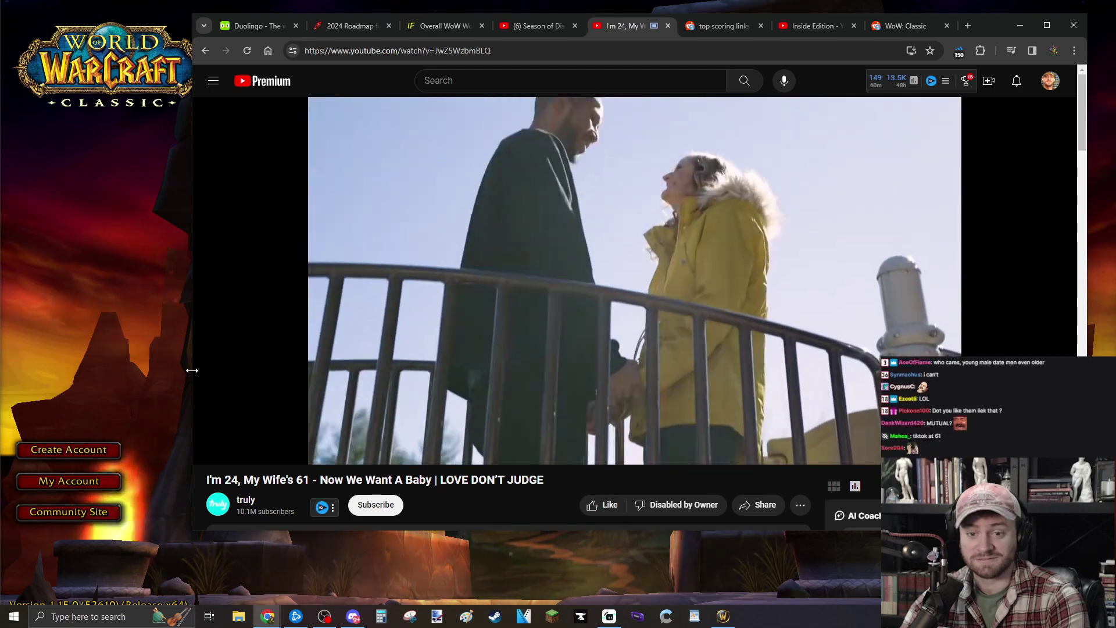
left_click_drag(194, 370, 329, 365)
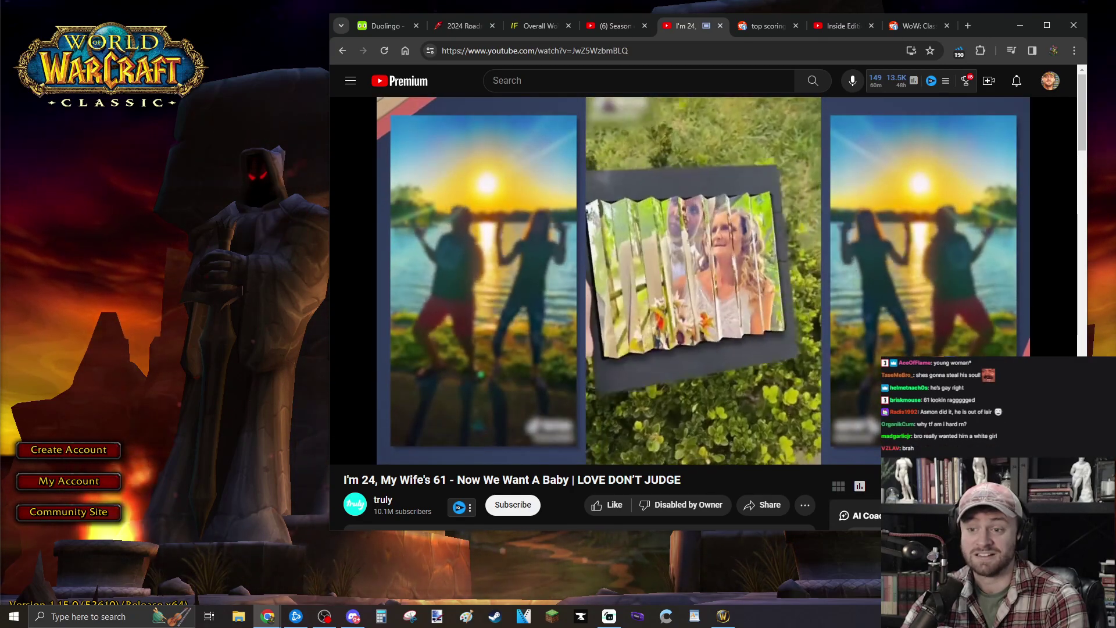
left_click(798, 312)
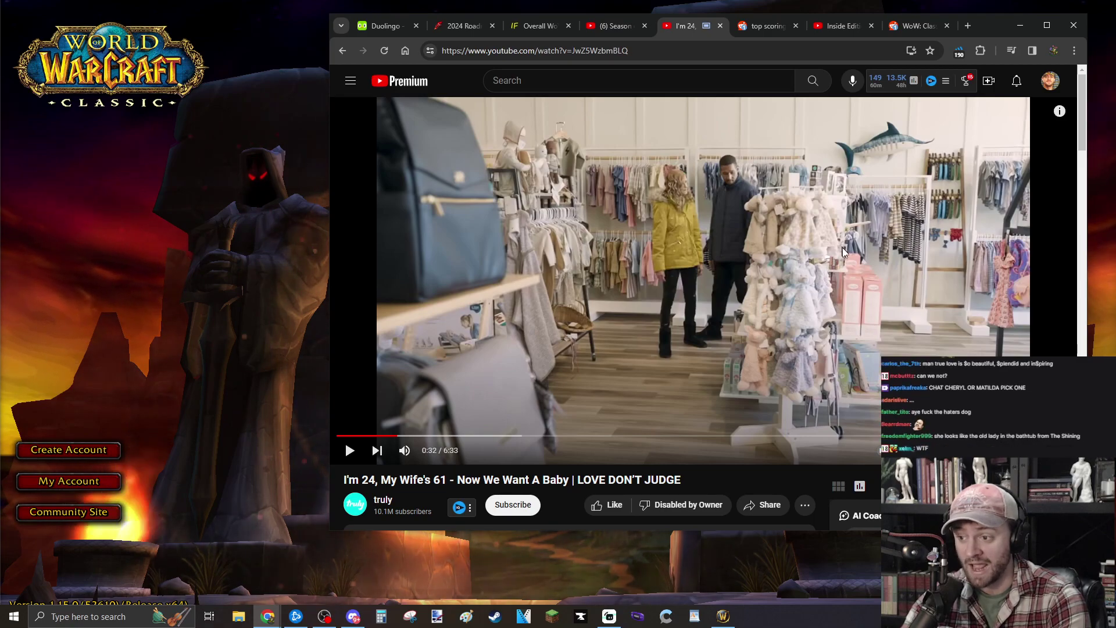
left_click(849, 267)
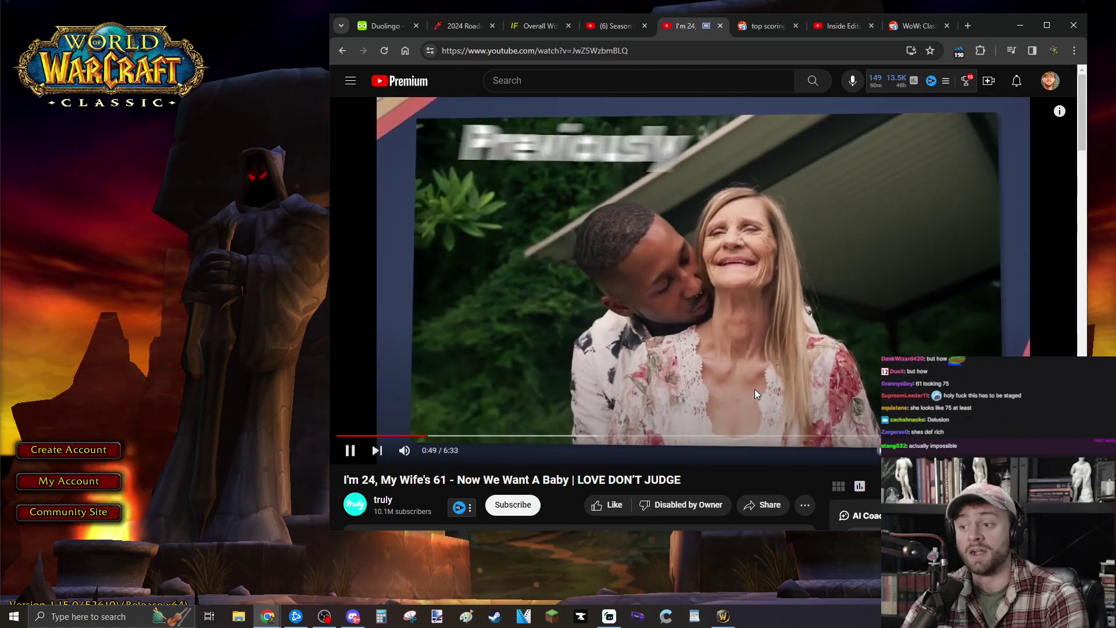
- Narrow the Chrome window further, shift it right, then pause at 1:27 and resume
left_click_drag(330, 534, 377, 527)
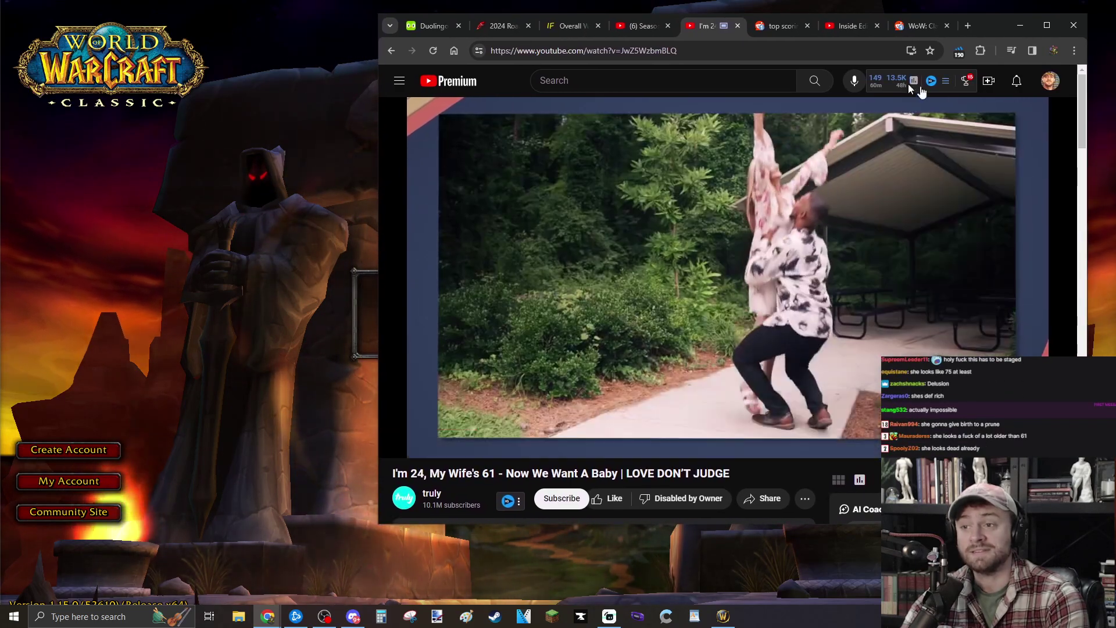
left_click_drag(981, 26, 1007, 25)
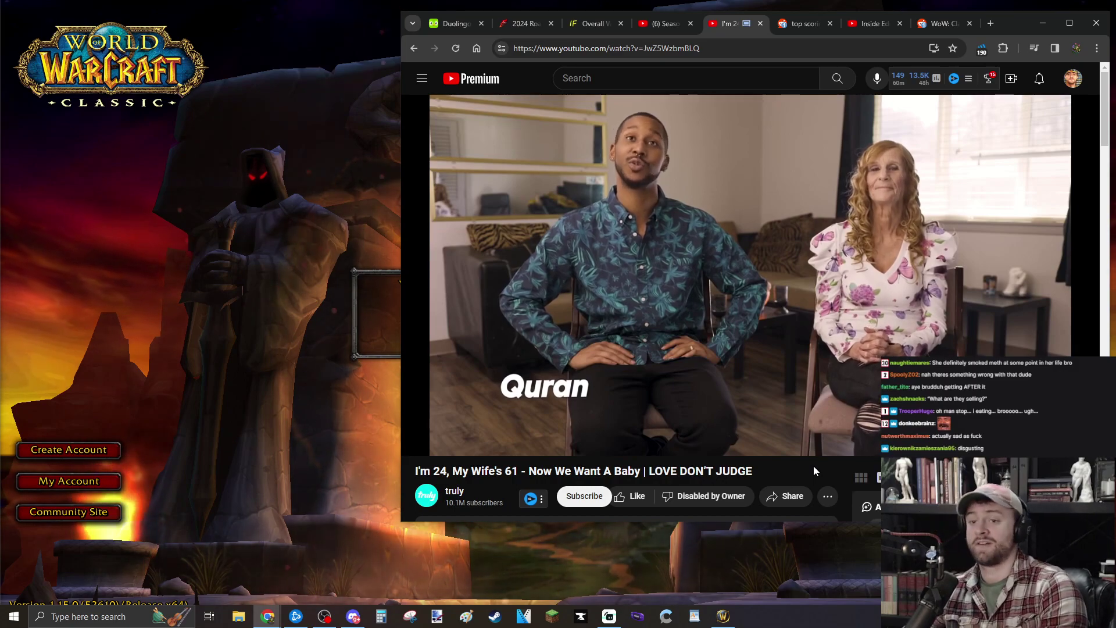
mouse_move(727, 266)
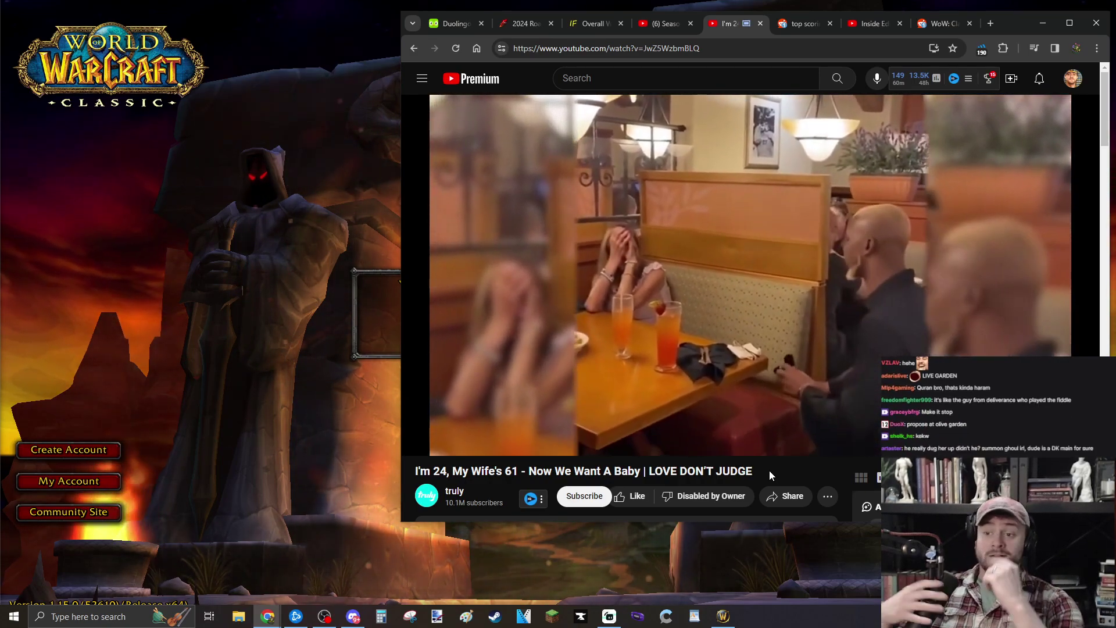
left_click(831, 266)
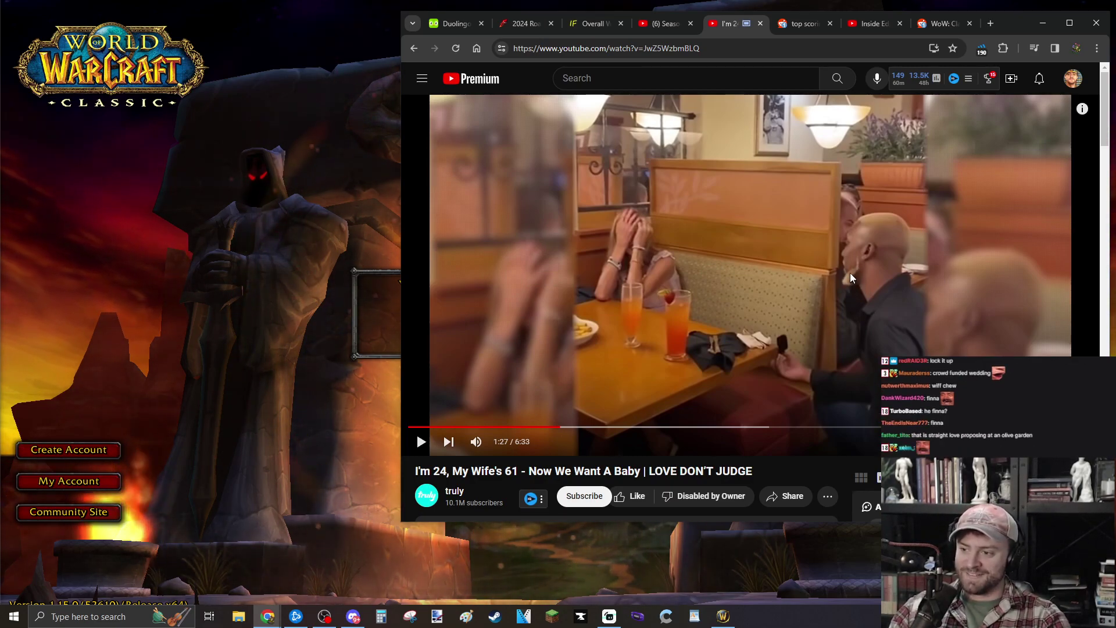
left_click(891, 282)
- Move the browser window up and left, pause at 2:19, then resume playback
left_click_drag(1012, 24, 840, 45)
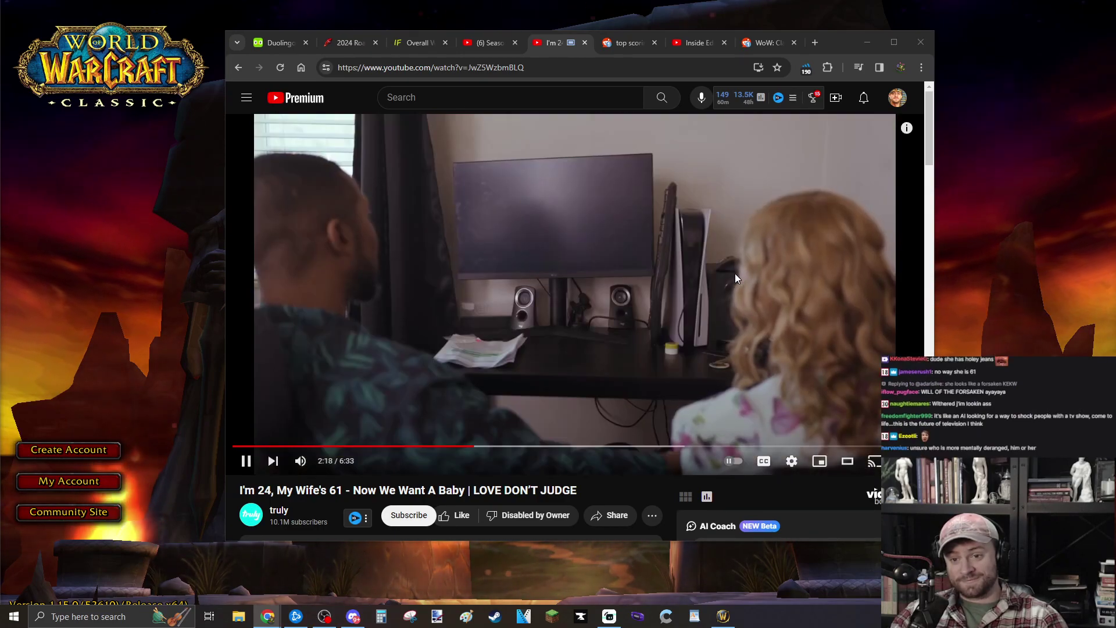
left_click(691, 301)
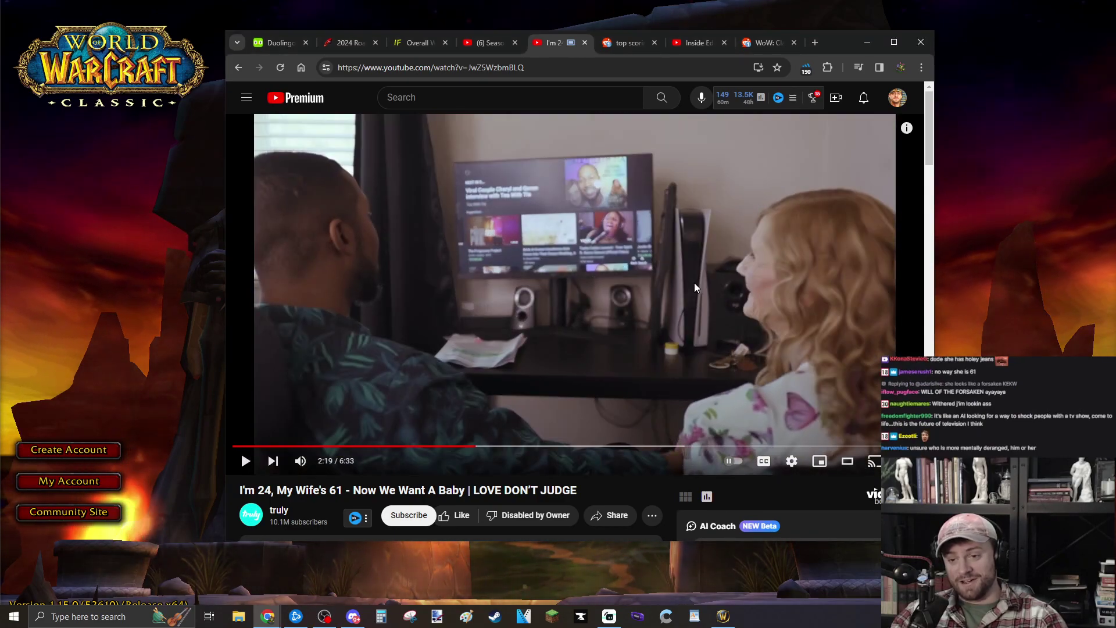
scroll(575, 289, "down", 3)
scroll(575, 289, "up", 3)
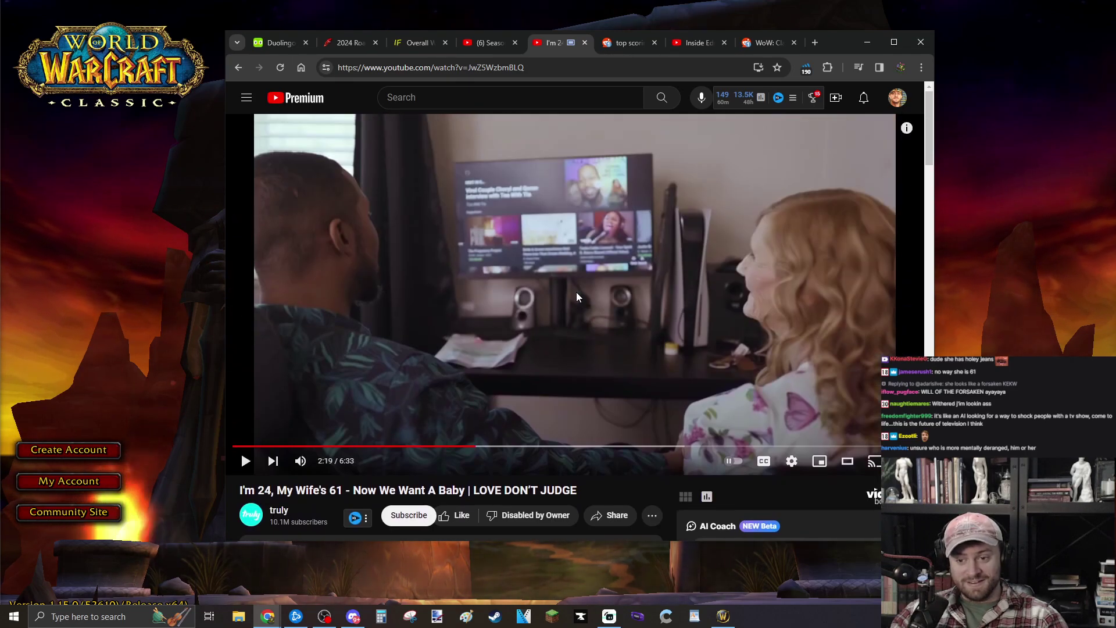
left_click(700, 264)
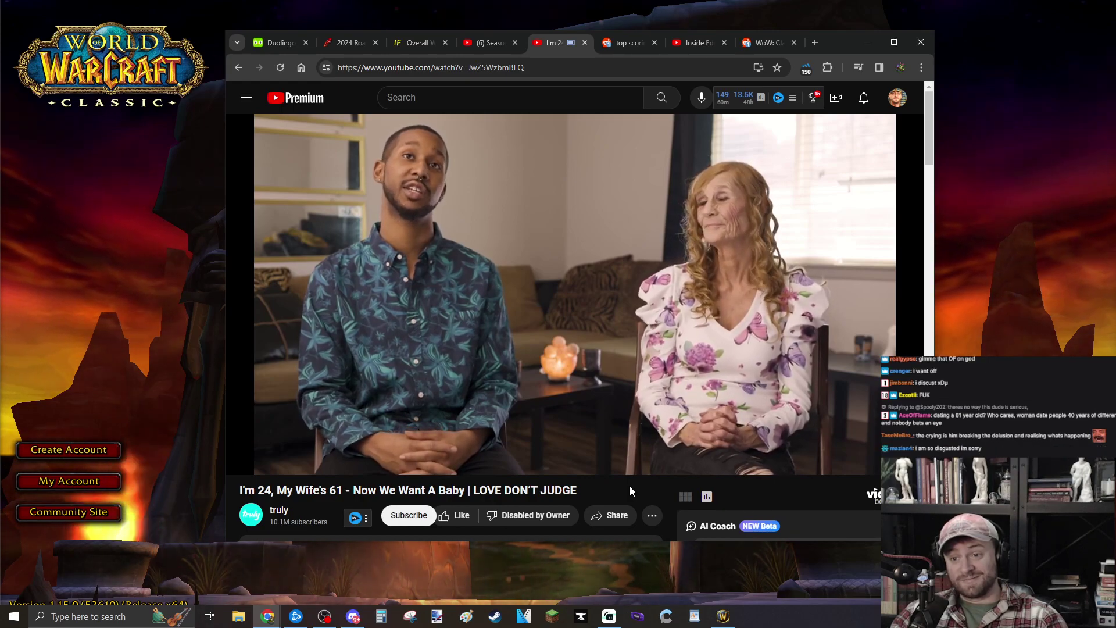
- Pause the video at 2:59, resume it, then pause again at 3:18
left_click(702, 277)
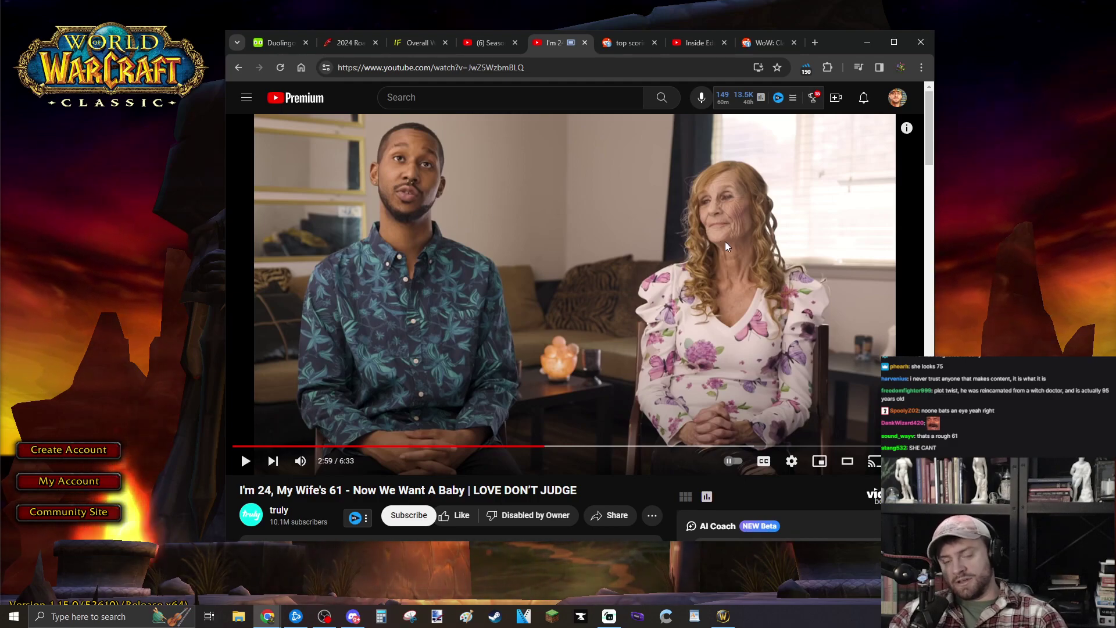
left_click(664, 308)
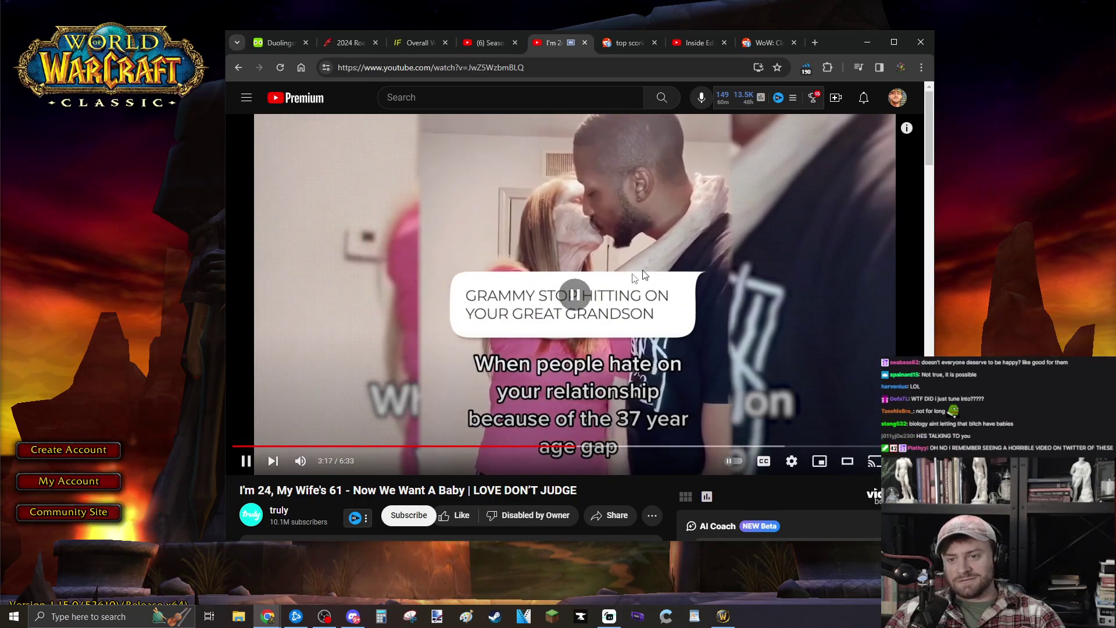
left_click(628, 268)
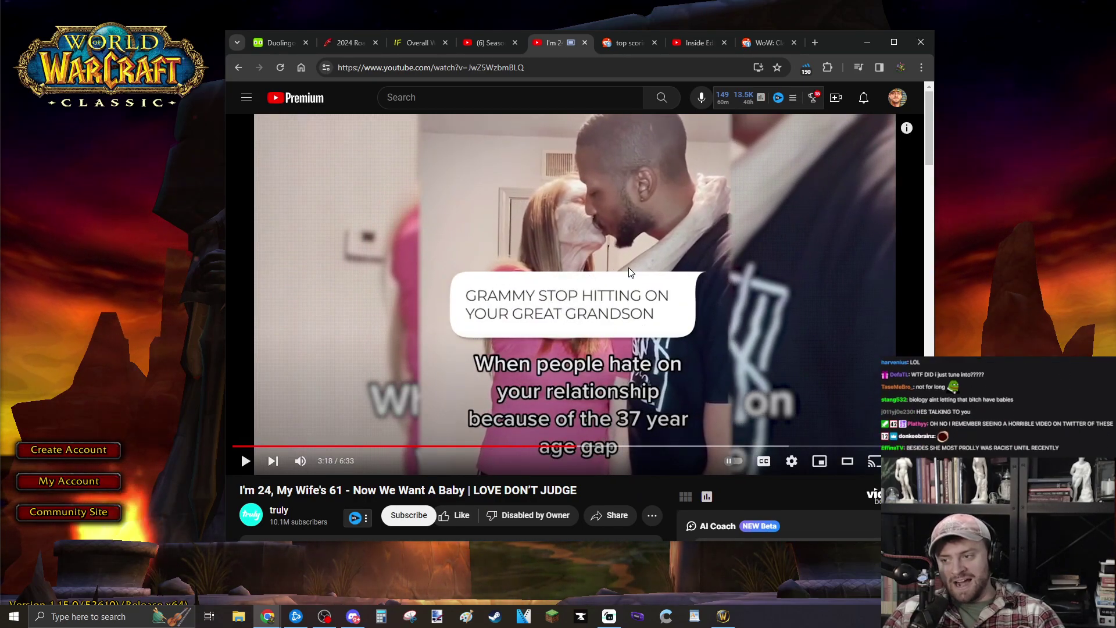
scroll(538, 416, "down", 6)
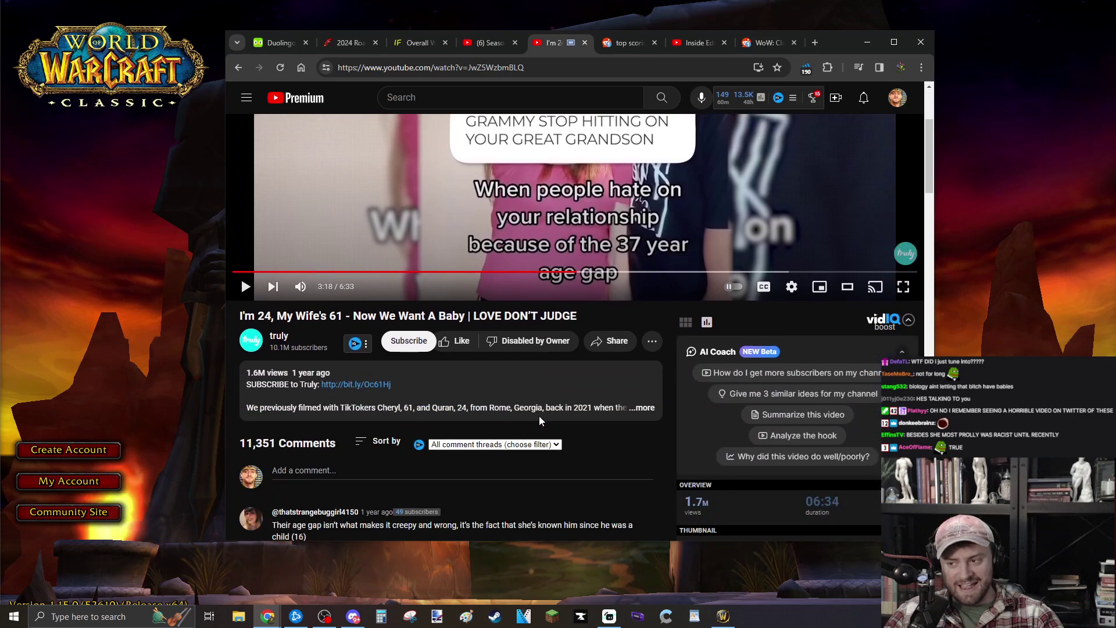
scroll(498, 409, "down", 5)
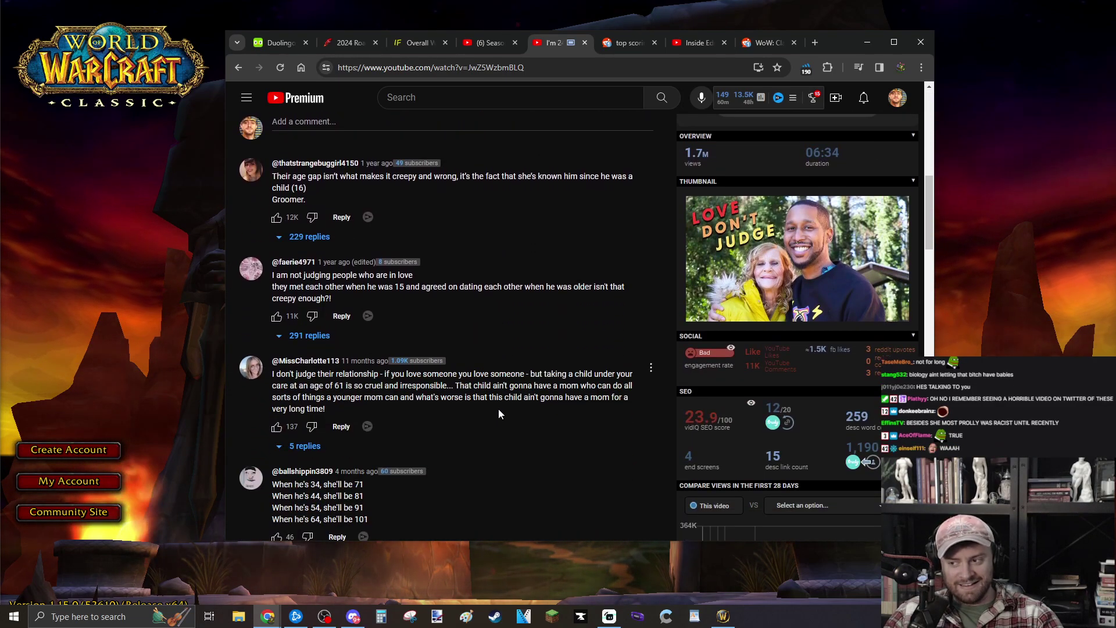
scroll(498, 408, "up", 6)
scroll(498, 409, "down", 6)
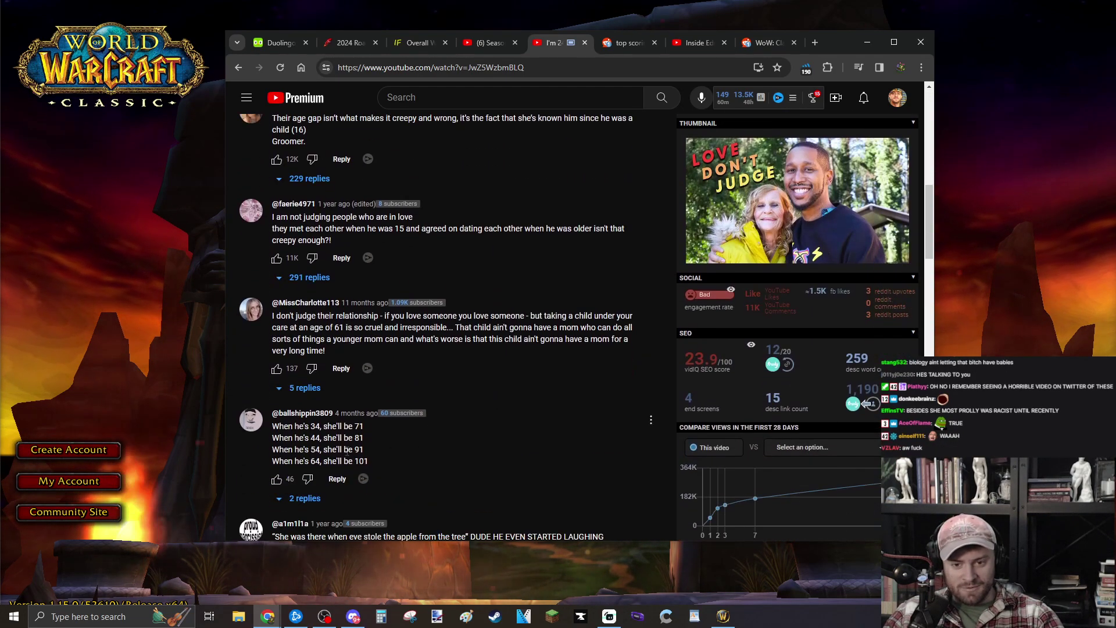
scroll(498, 409, "down", 1)
scroll(498, 409, "up", 10)
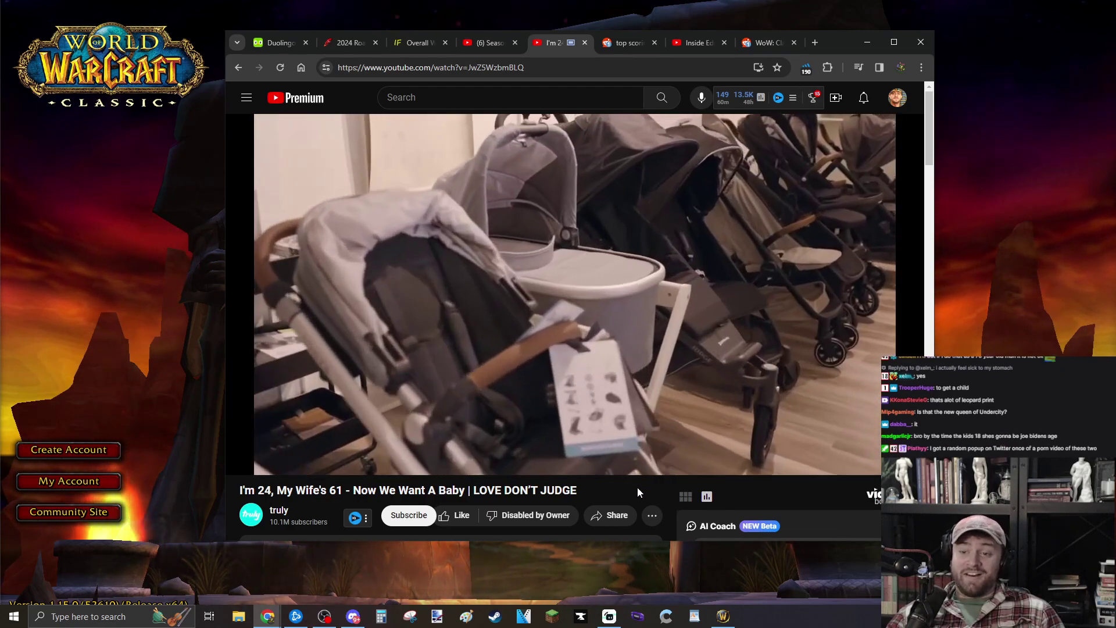
- Jump ahead to 4:24, play, pause briefly at 4:51, then resume to 5:13
left_click(700, 288)
left_click(691, 449)
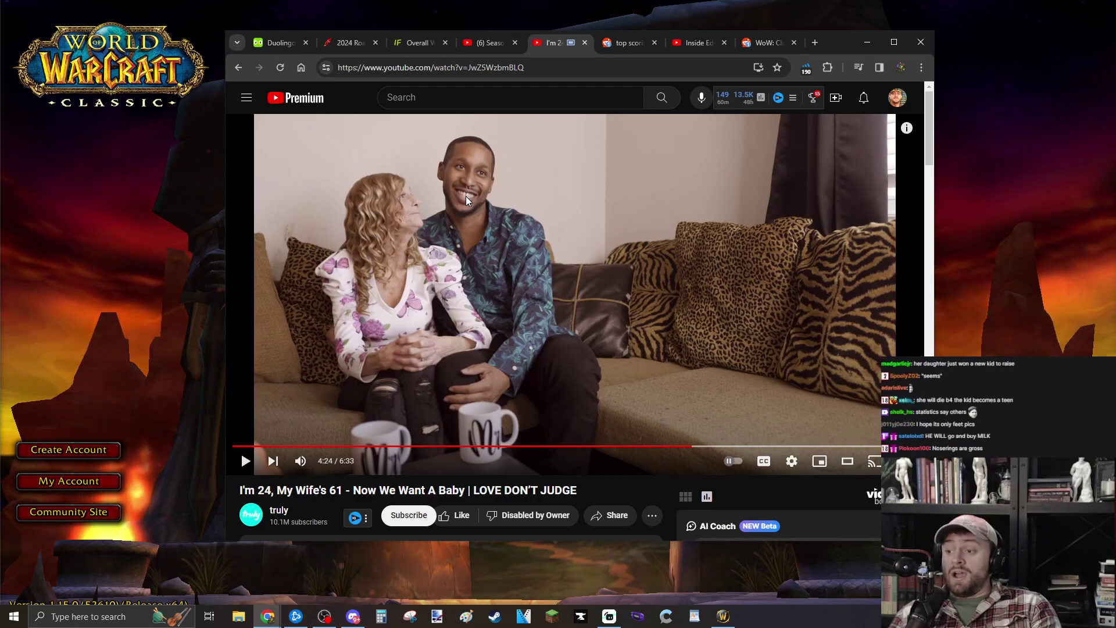
left_click(246, 460)
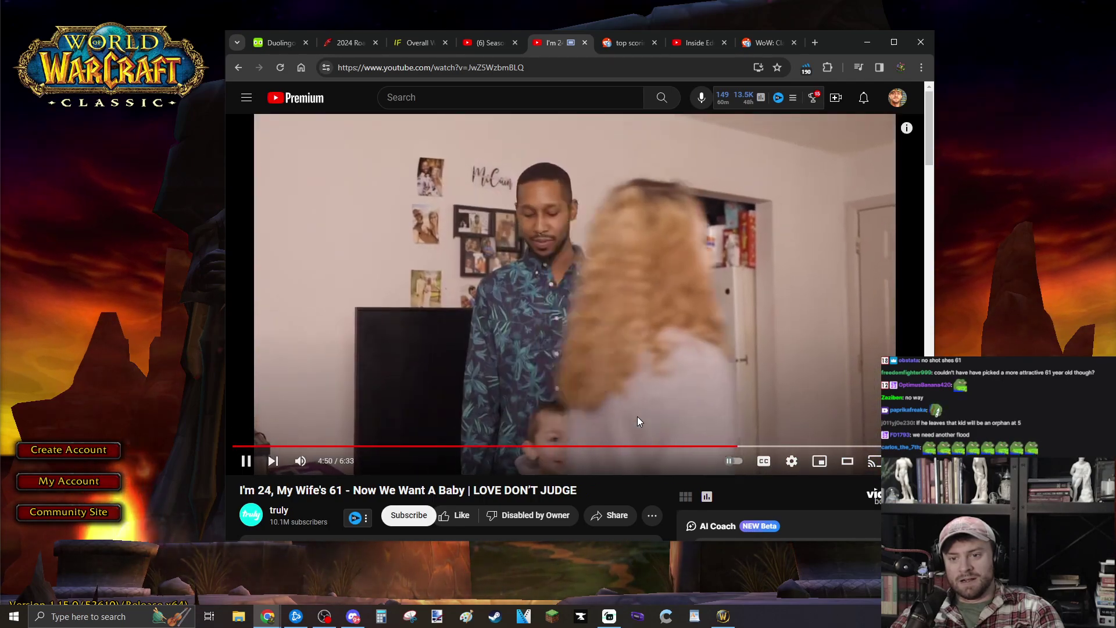
left_click(641, 372)
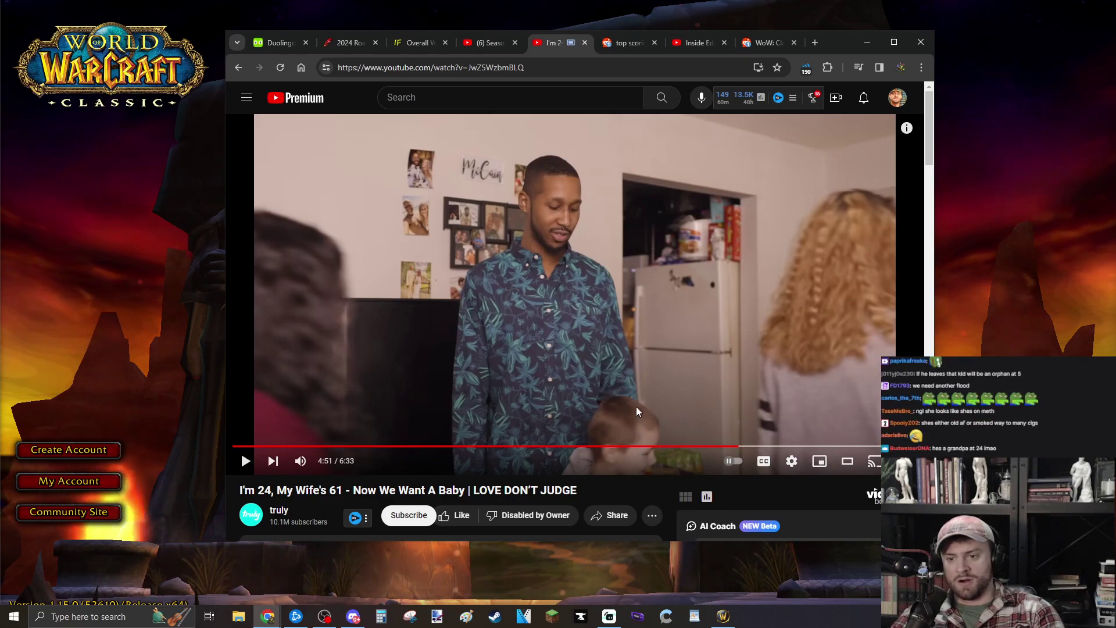
left_click(631, 347)
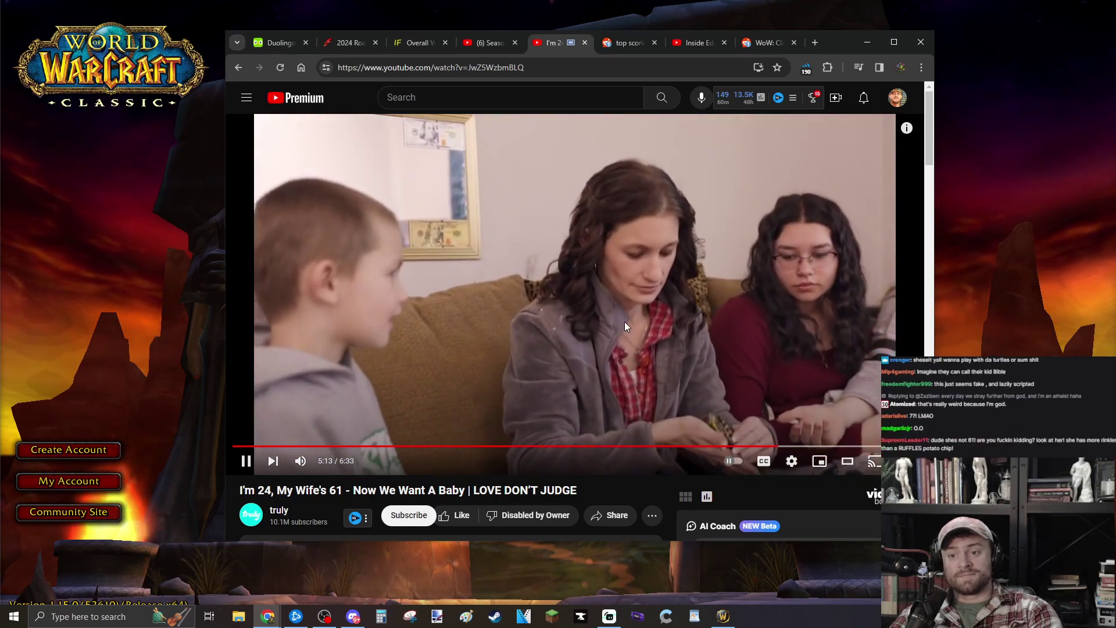
- Pause at 5:14, resume with Space, and pause again at 6:20
left_click(624, 322)
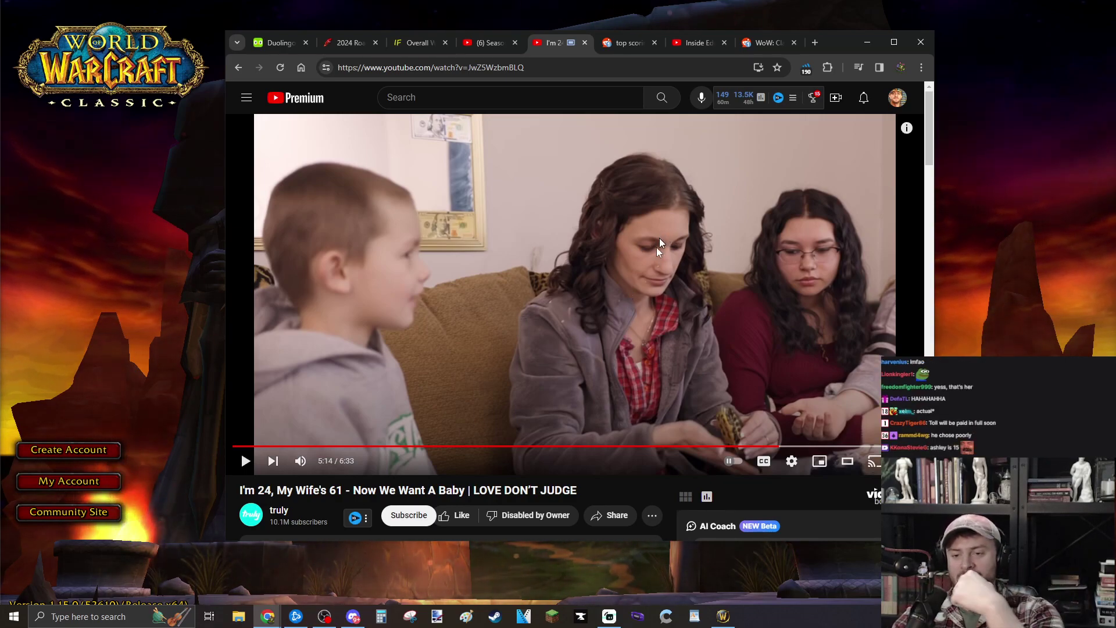
scroll(644, 270, "down", 1)
scroll(645, 270, "up", 1)
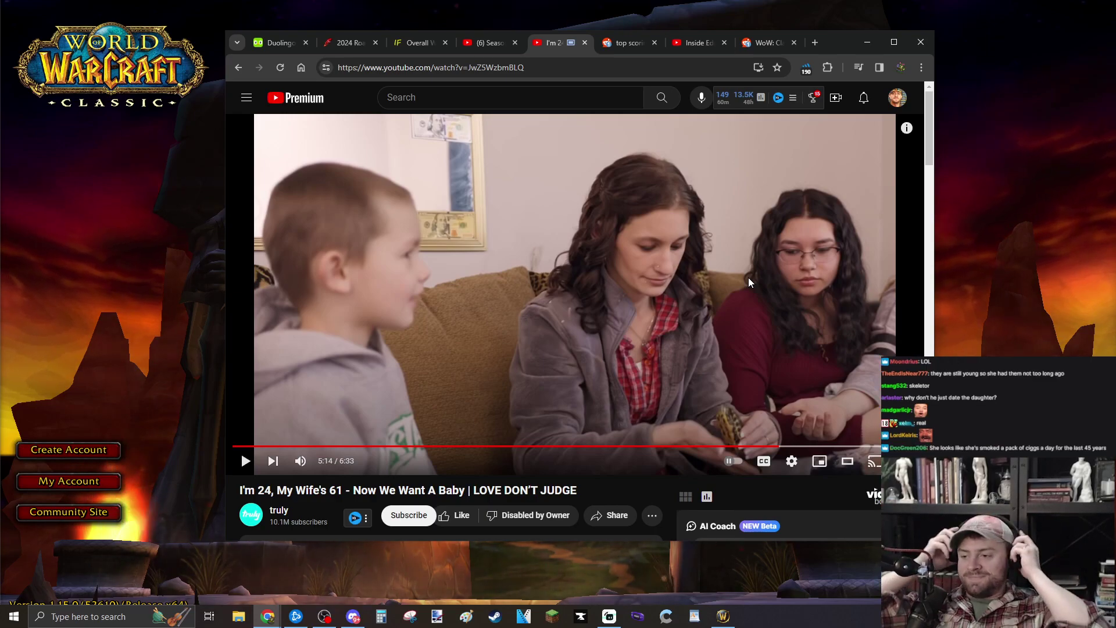
key("space")
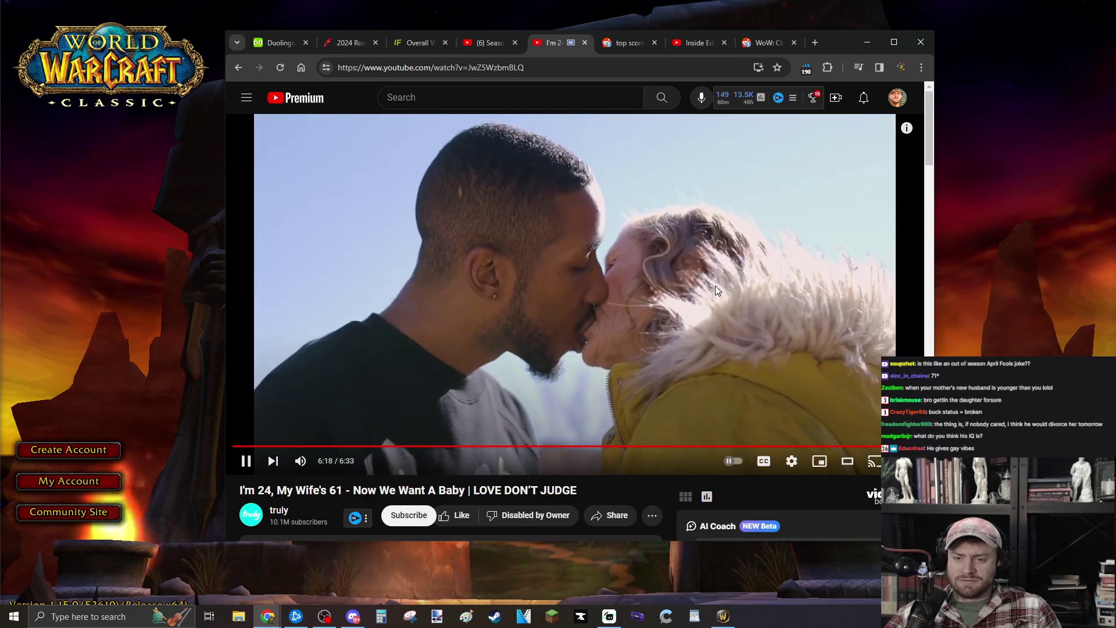
left_click(715, 285)
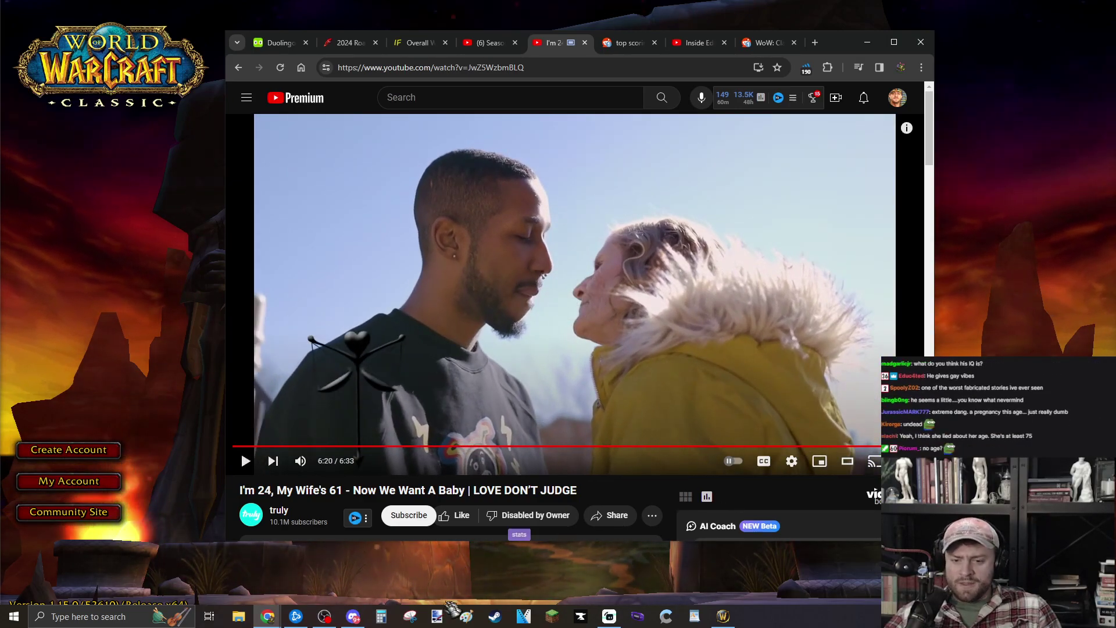
- Bring up Microsoft Paint and select the thickest brush size
left_click(466, 617)
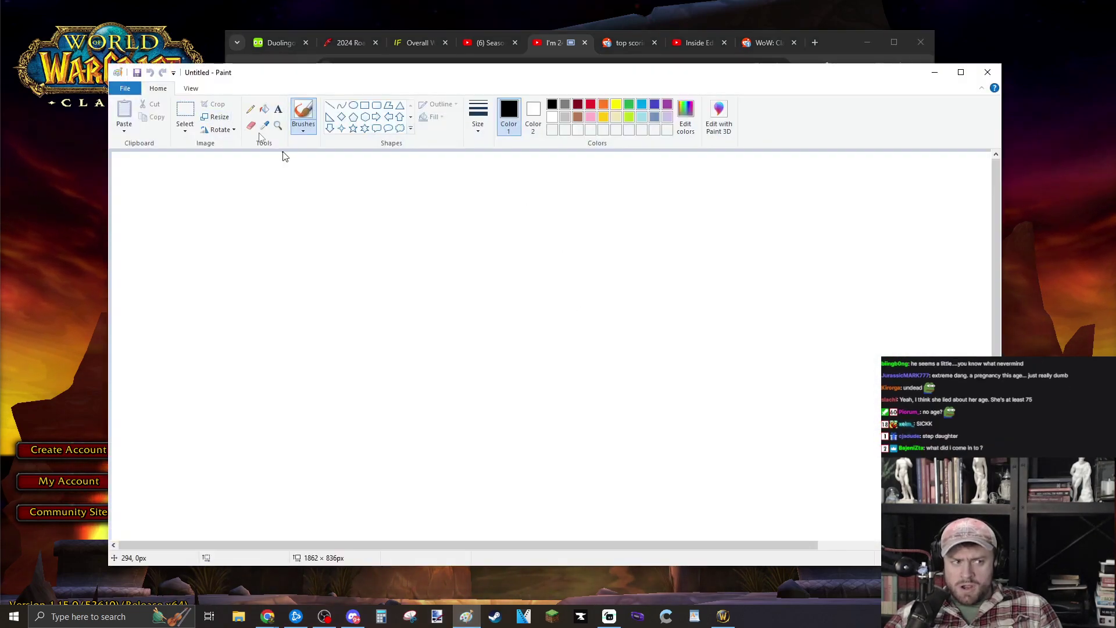
key("alt+Tab")
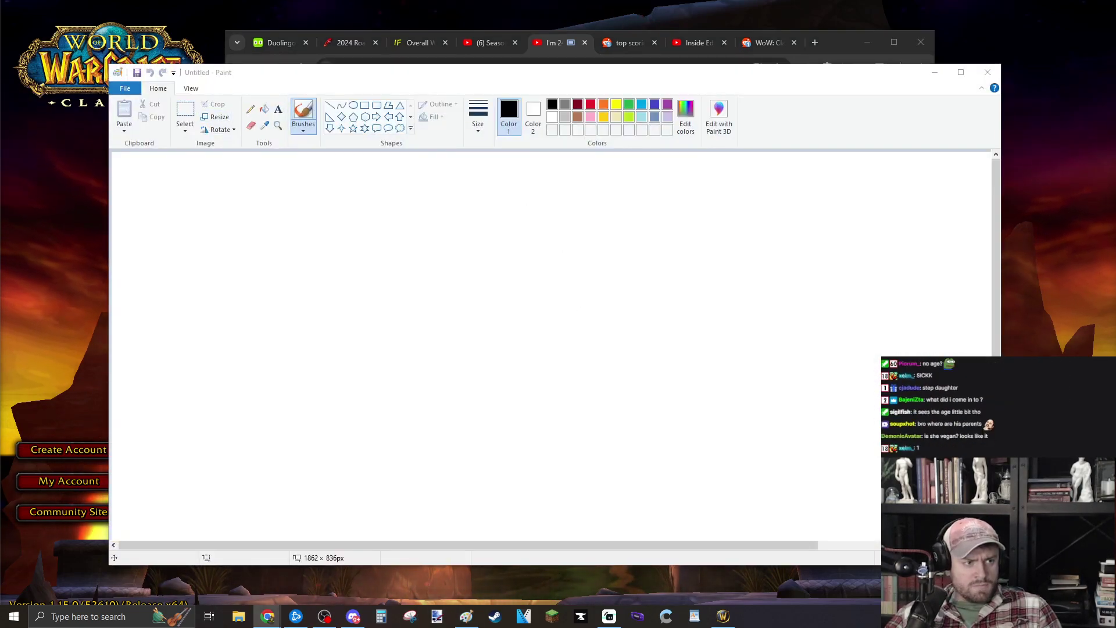
left_click(264, 114)
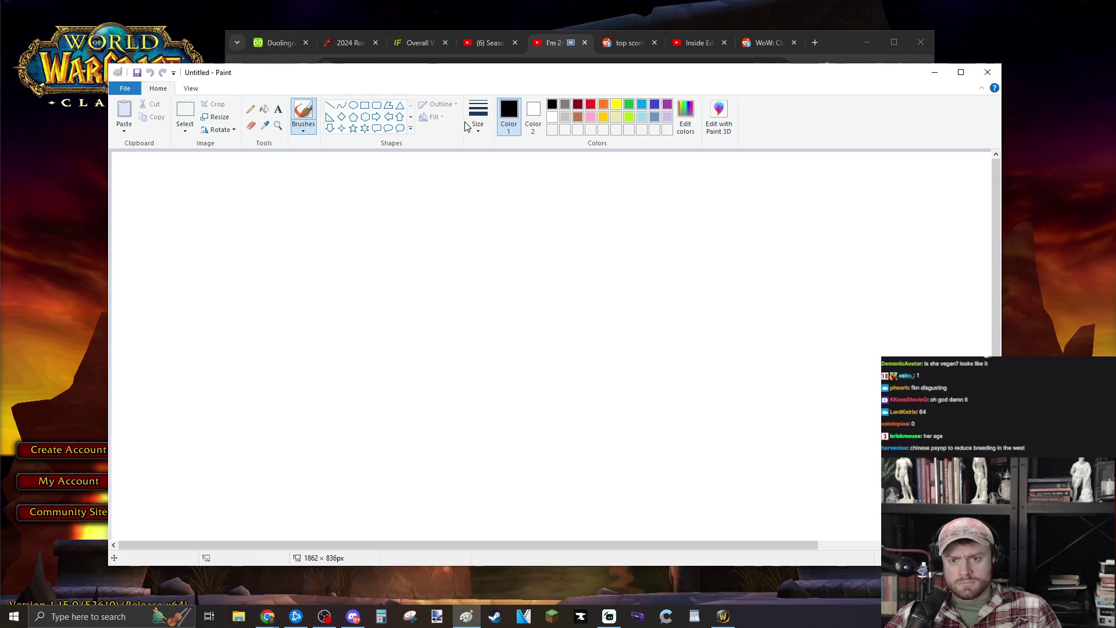
left_click(504, 220)
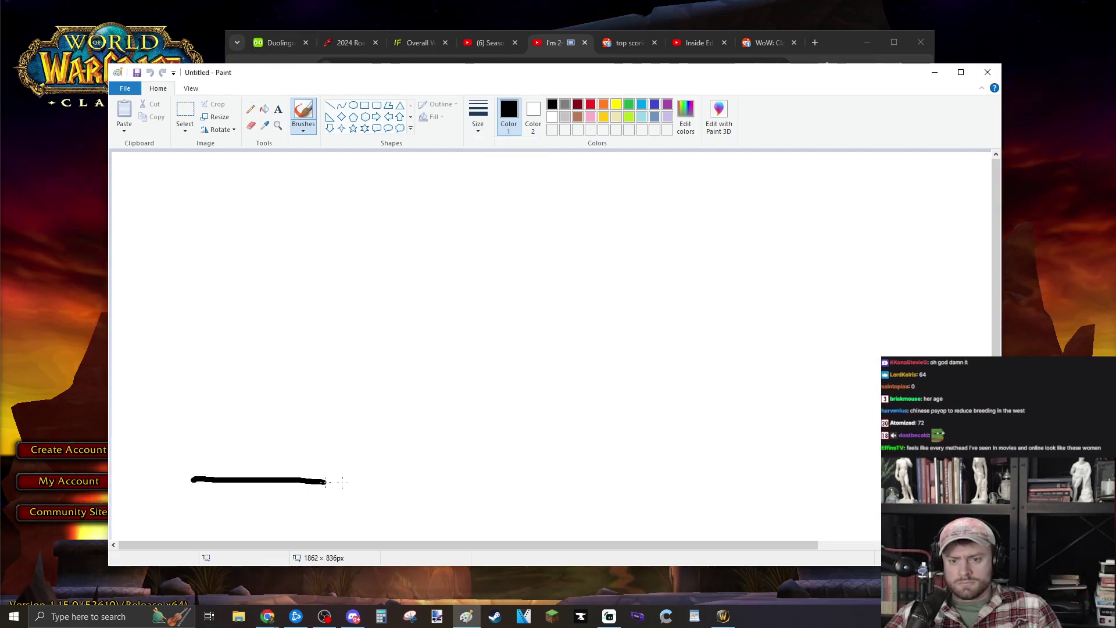
- Brush-draw a baseline, the bell curve above it, a peak tick mark and its label
left_click_drag(819, 496, 875, 501)
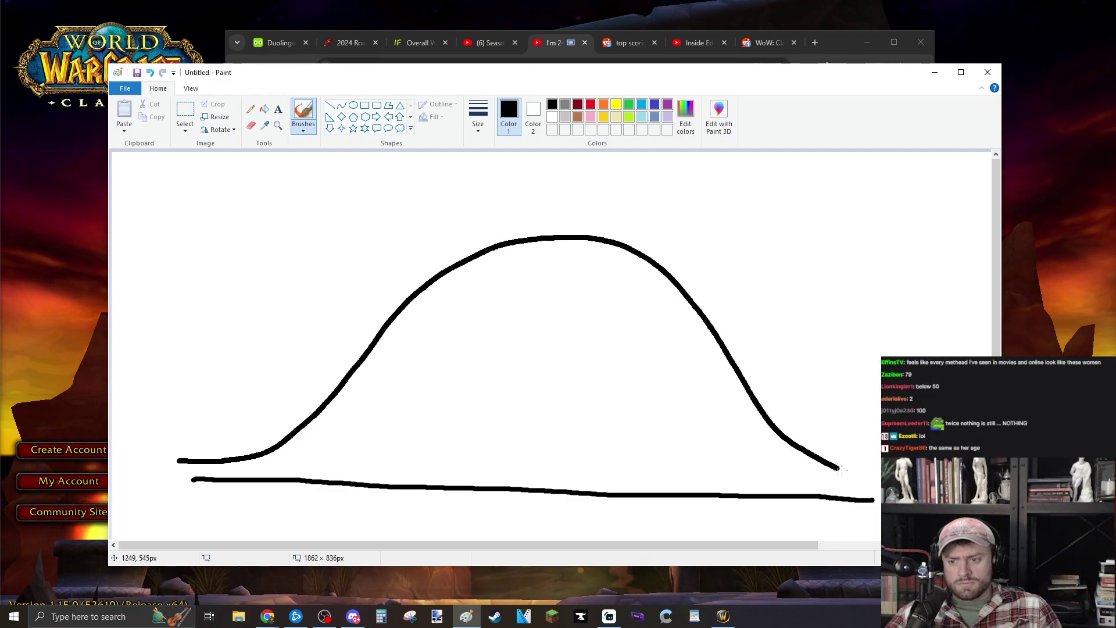
left_click_drag(839, 469, 876, 477)
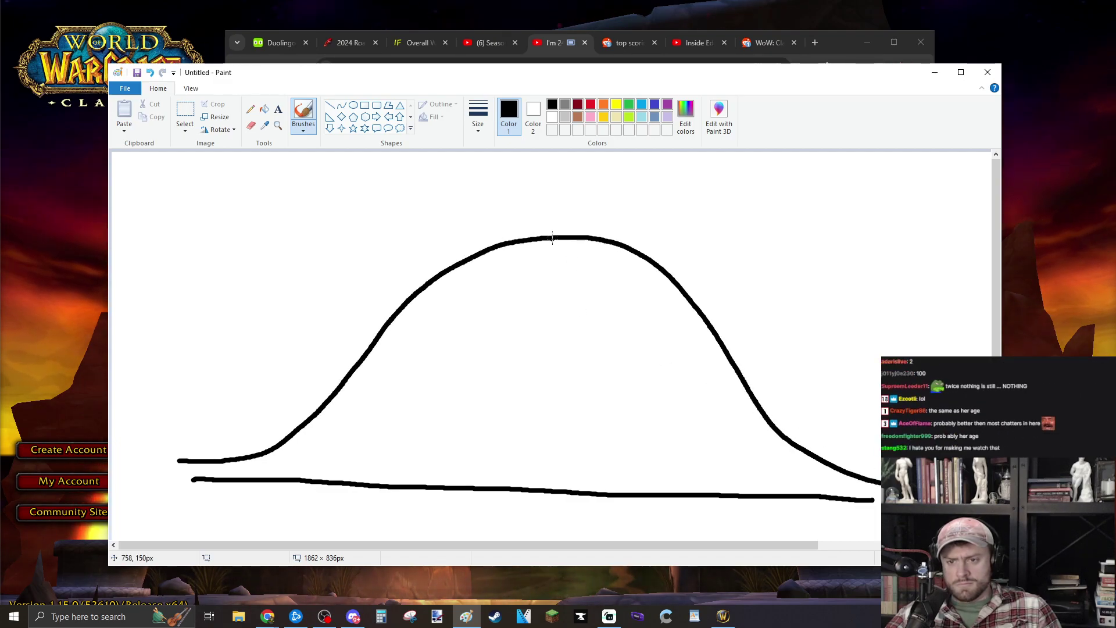
left_click_drag(556, 223, 558, 246)
left_click_drag(523, 190, 524, 213)
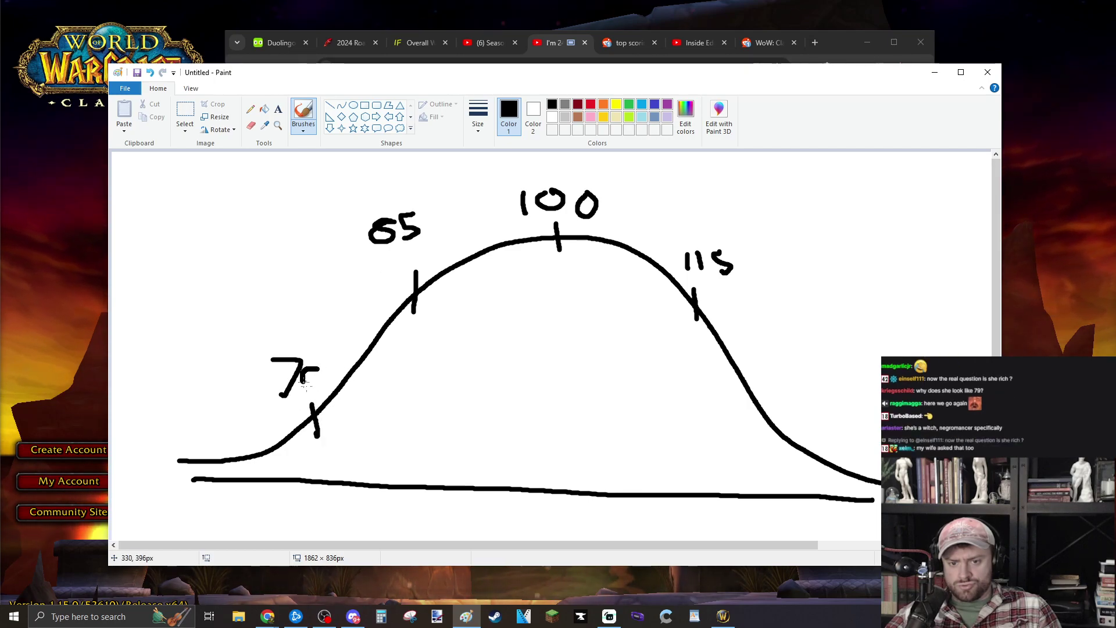
- Finish the 70 label and a red X beside it, then close Paint with Don't Save
left_click_drag(315, 367, 314, 392)
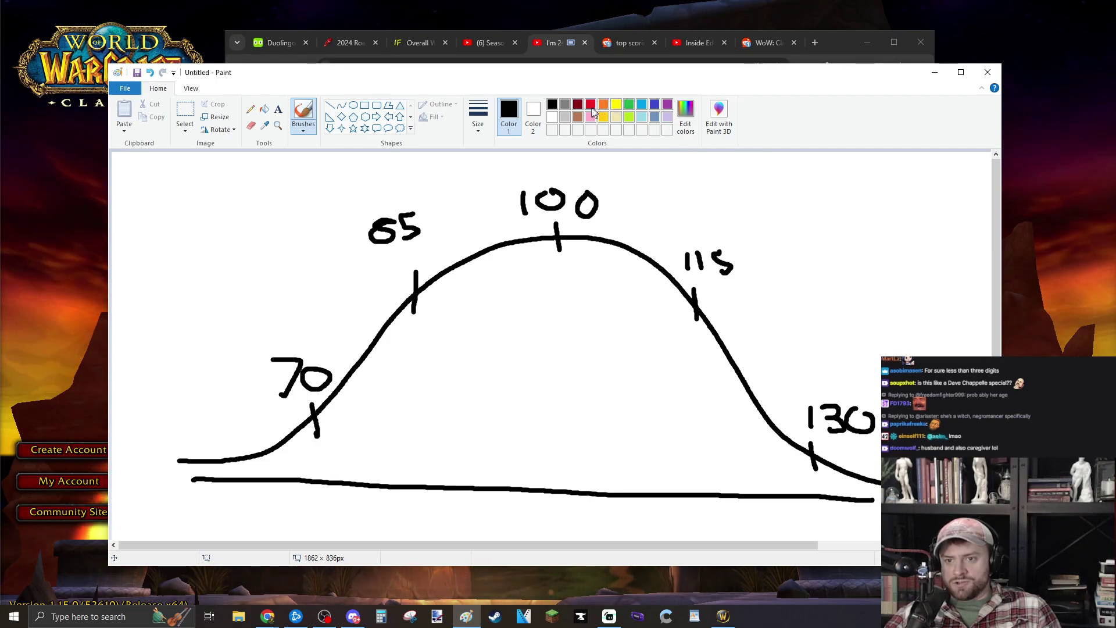
left_click_drag(342, 398, 359, 410)
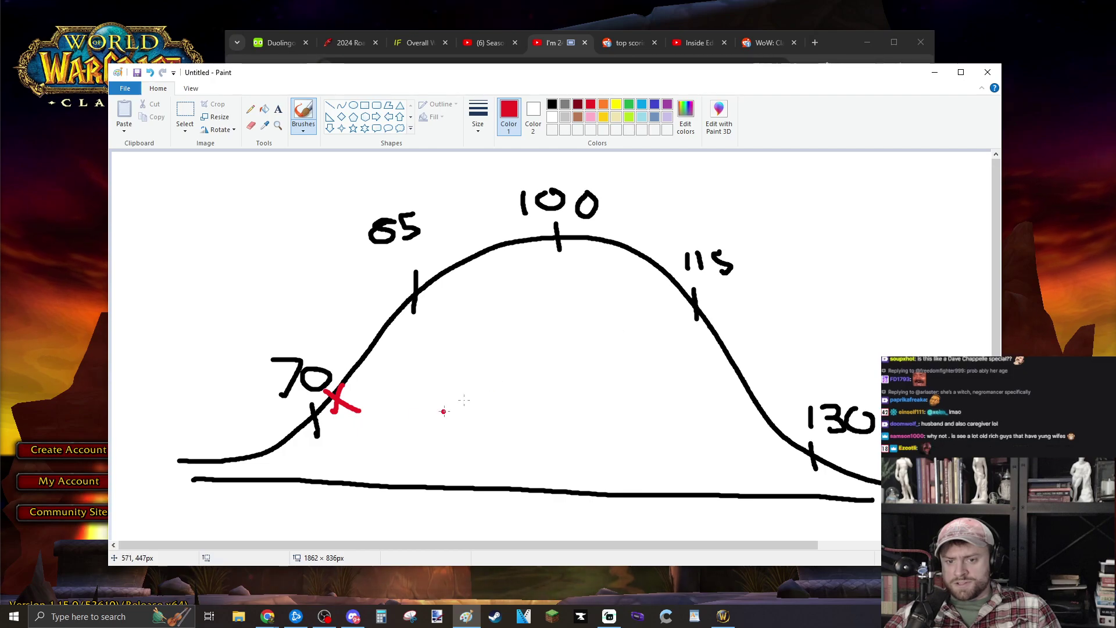
left_click(988, 72)
left_click(574, 322)
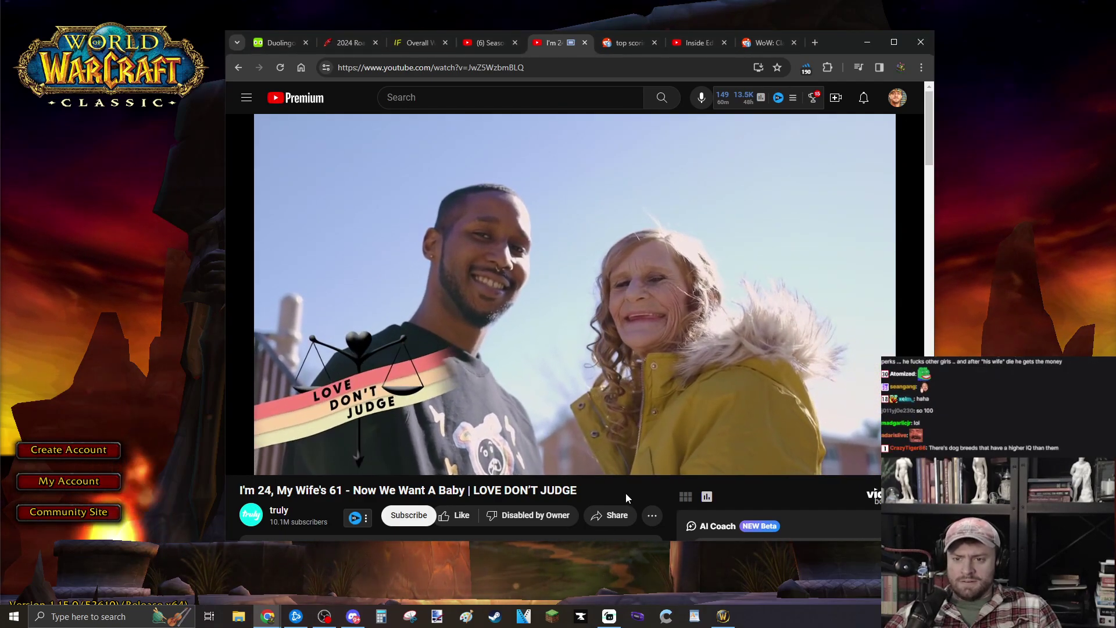
- Pause the video near its end and expand the description with '...more'
left_click(742, 293)
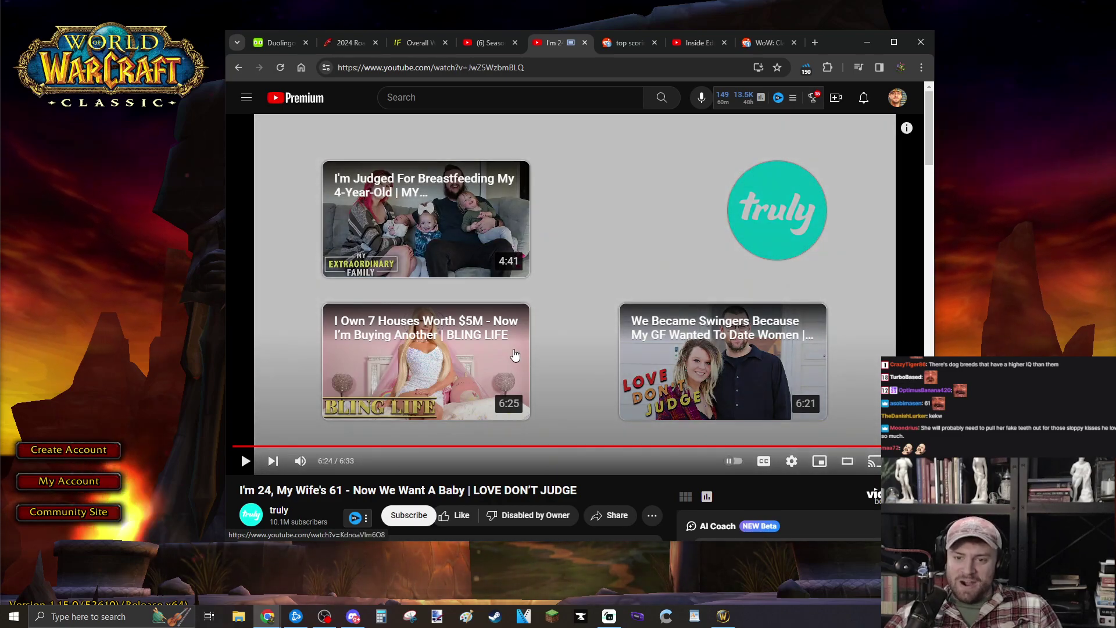
scroll(515, 355, "down", 3)
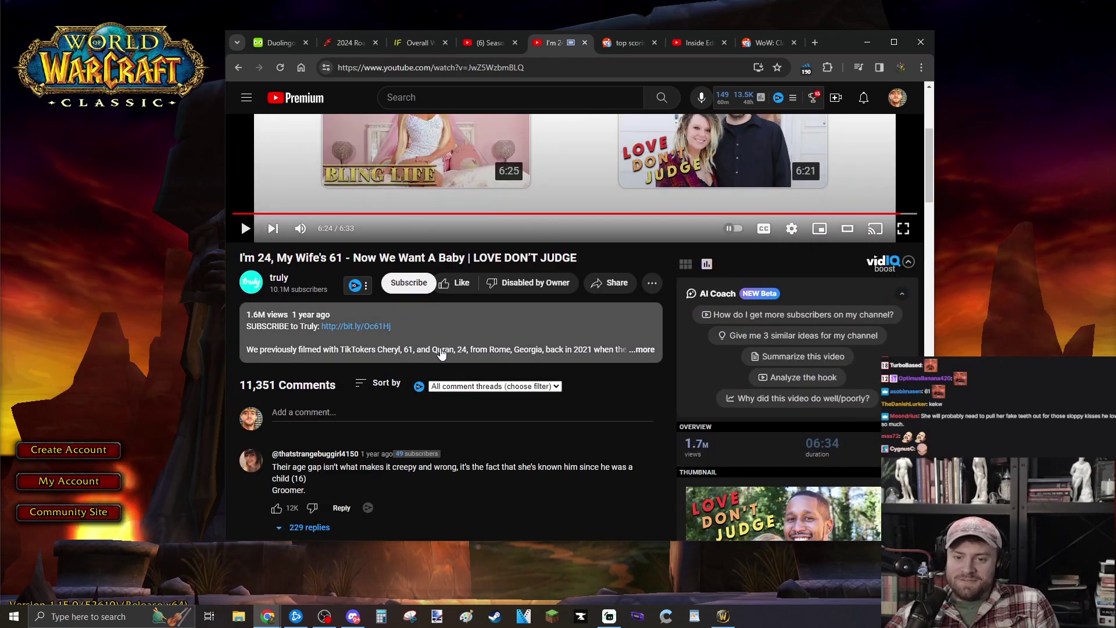
left_click(458, 336)
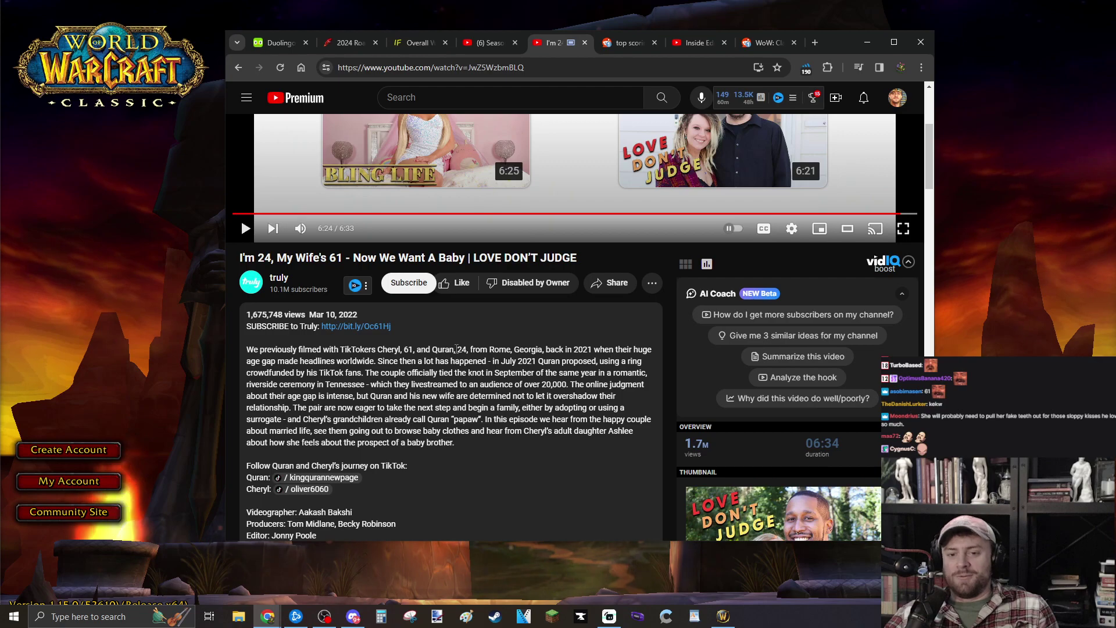
scroll(241, 217, "down", 1)
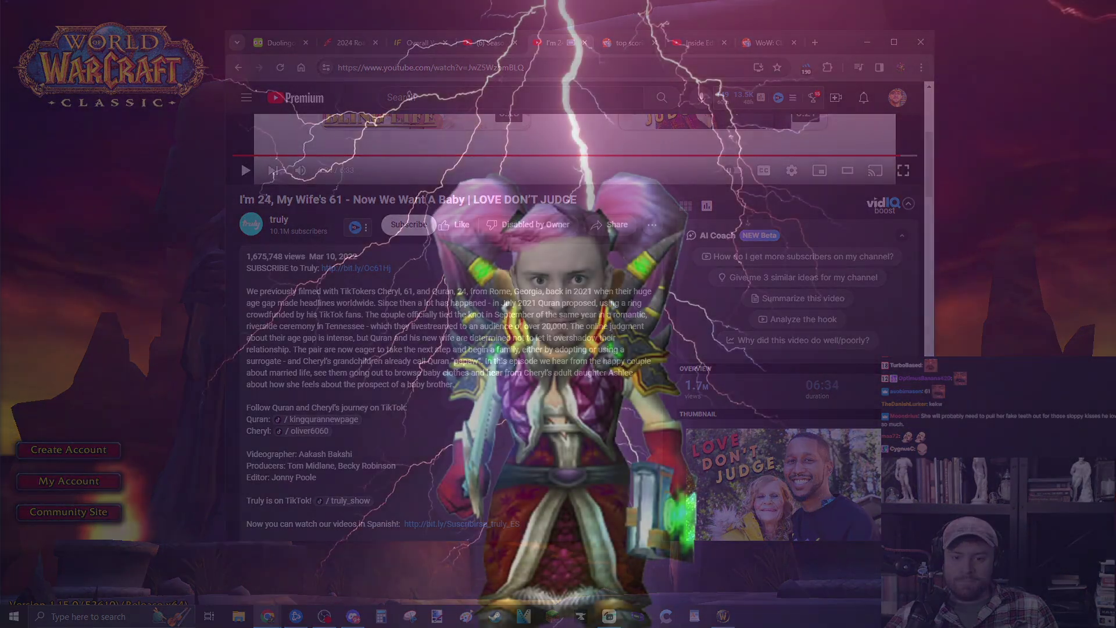